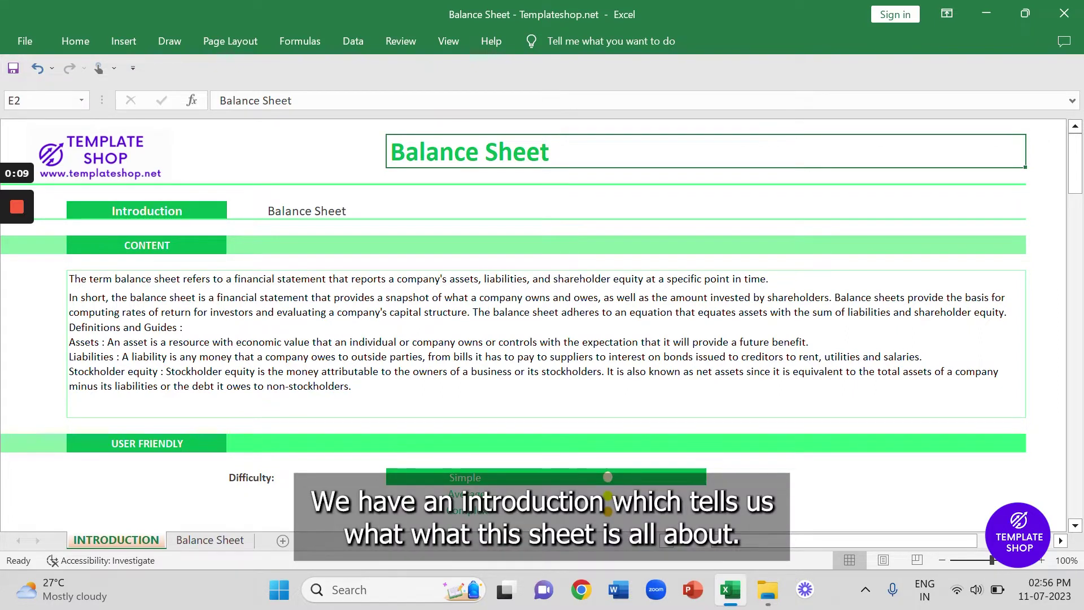
scroll(542, 339, down, 1)
scroll(542, 339, down, 2)
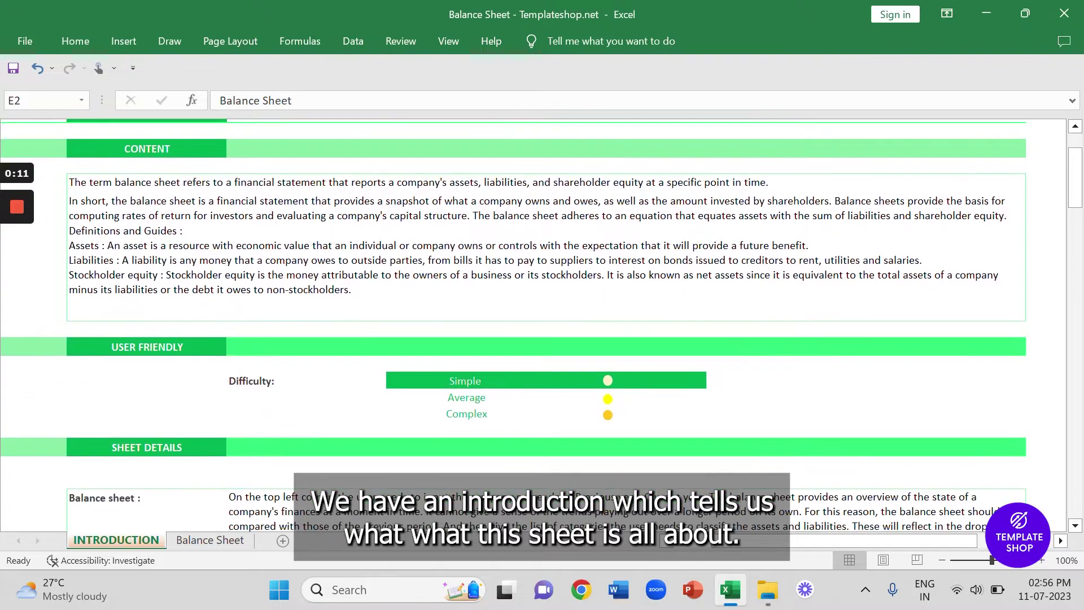
scroll(543, 322, down, 1)
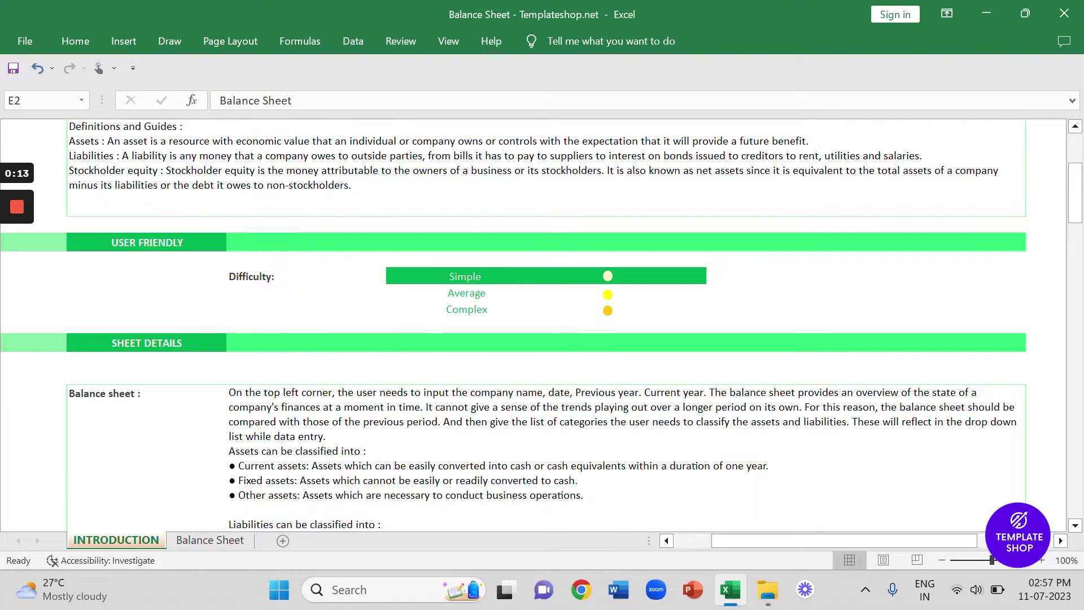
- Go to the Balance Sheet sheet and review the abc company details and Assets/Liabilities categories
drag(424, 276, 660, 276)
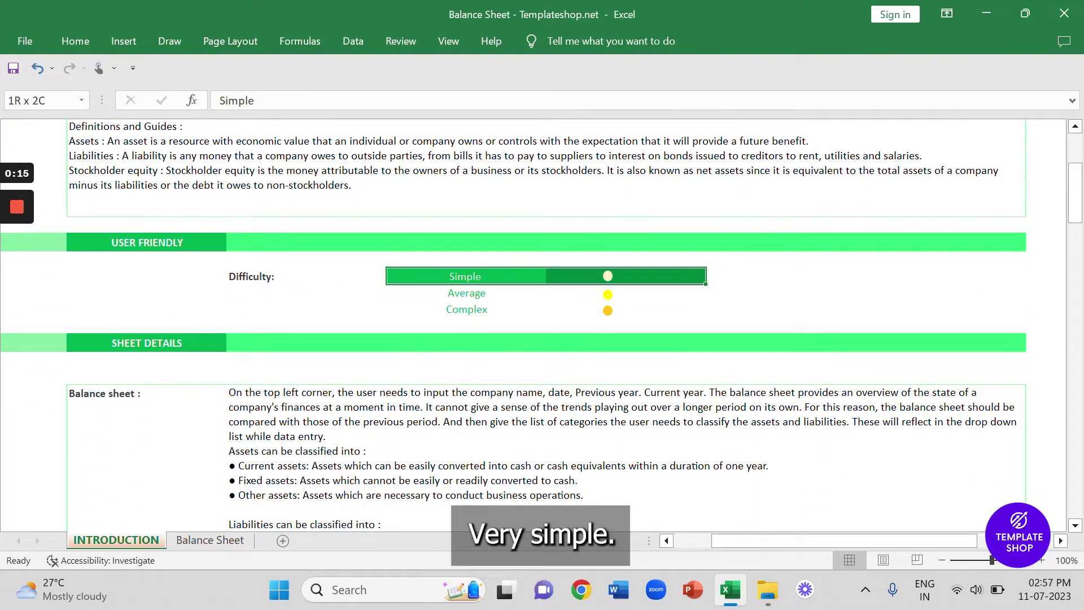
scroll(542, 339, down, 1)
scroll(543, 339, down, 2)
scroll(542, 339, down, 2)
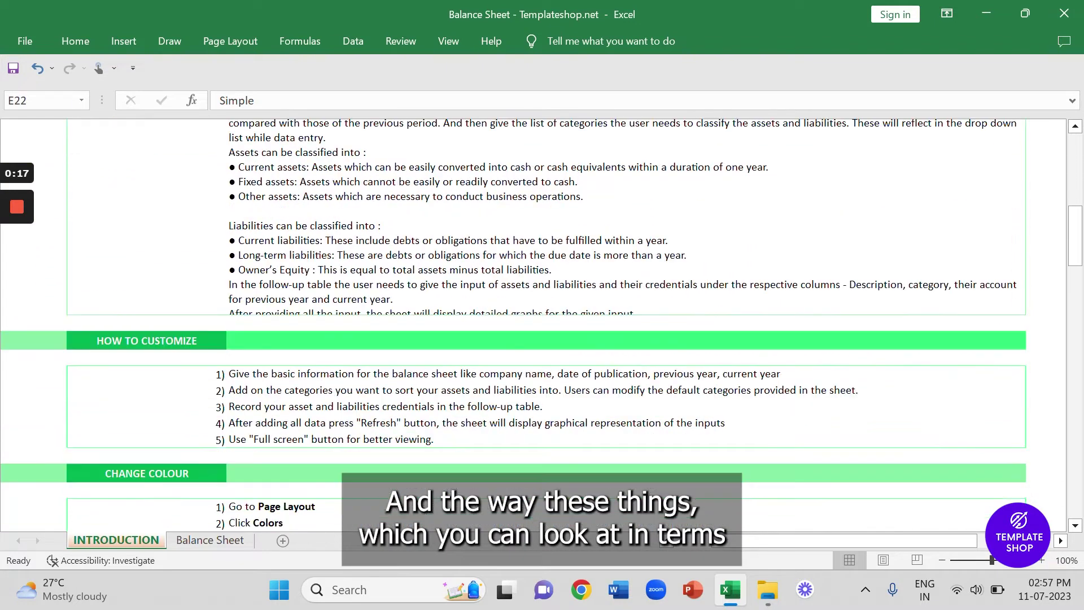
scroll(542, 326, down, 1)
scroll(542, 325, down, 1)
scroll(543, 325, down, 1)
scroll(543, 325, down, 1)
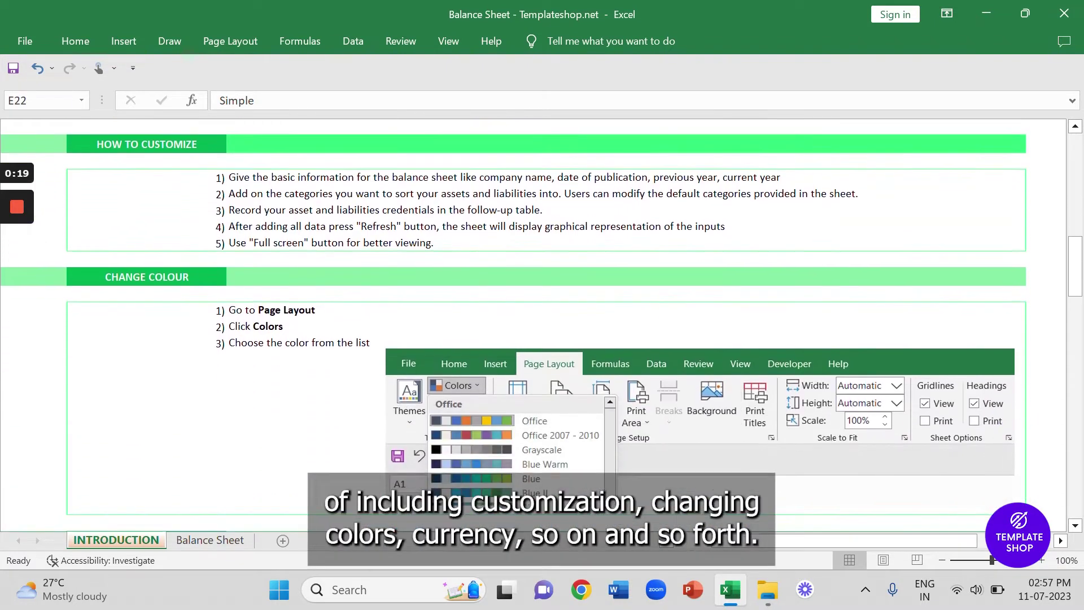
scroll(542, 326, down, 2)
scroll(542, 325, down, 2)
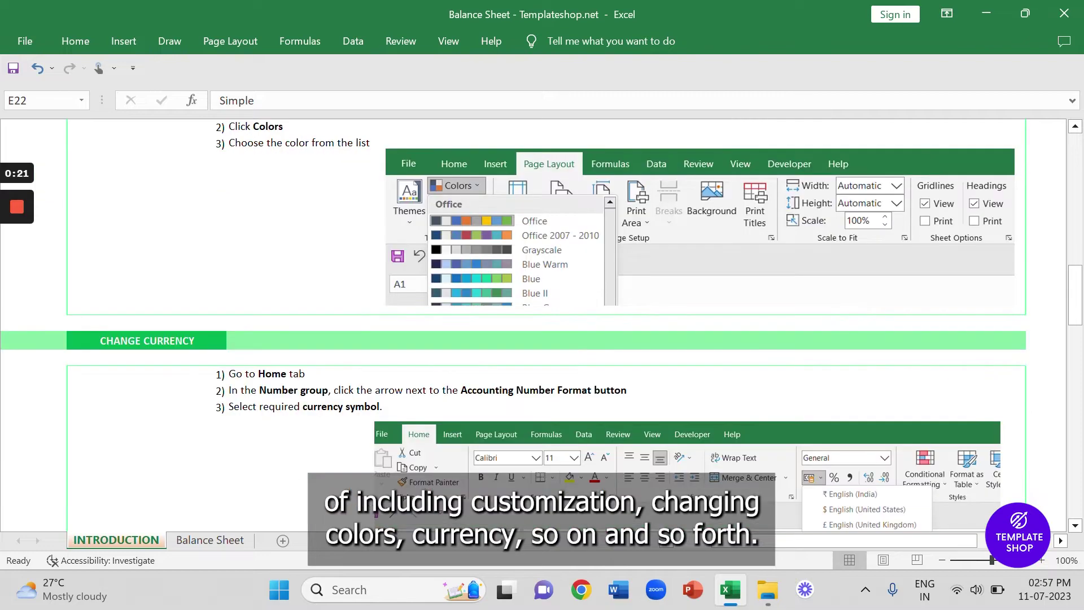
scroll(542, 326, up, 4)
scroll(542, 326, up, 5)
scroll(542, 326, up, 4)
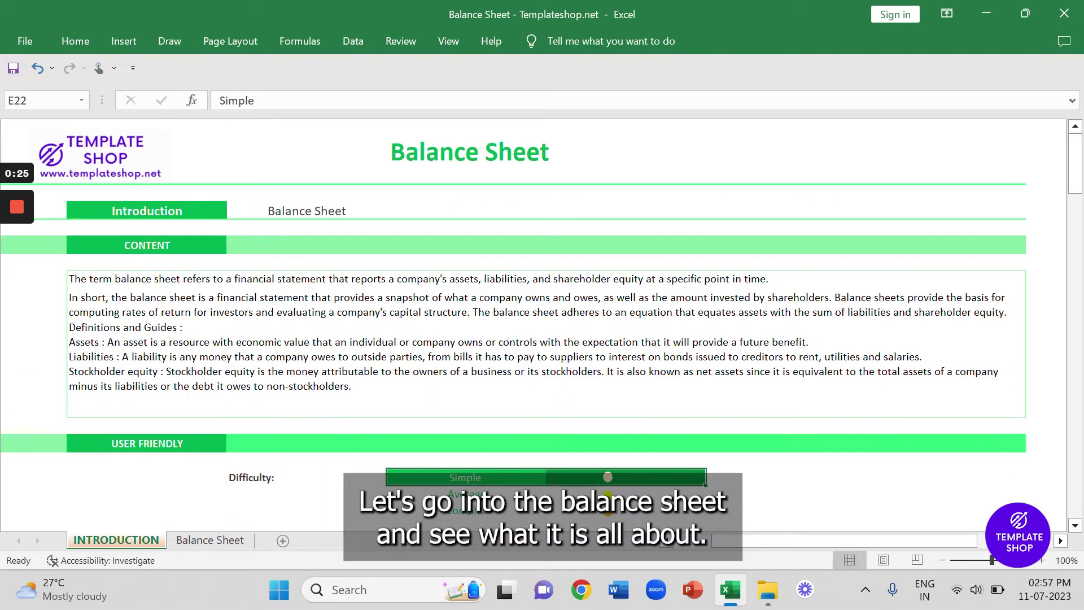
click(307, 211)
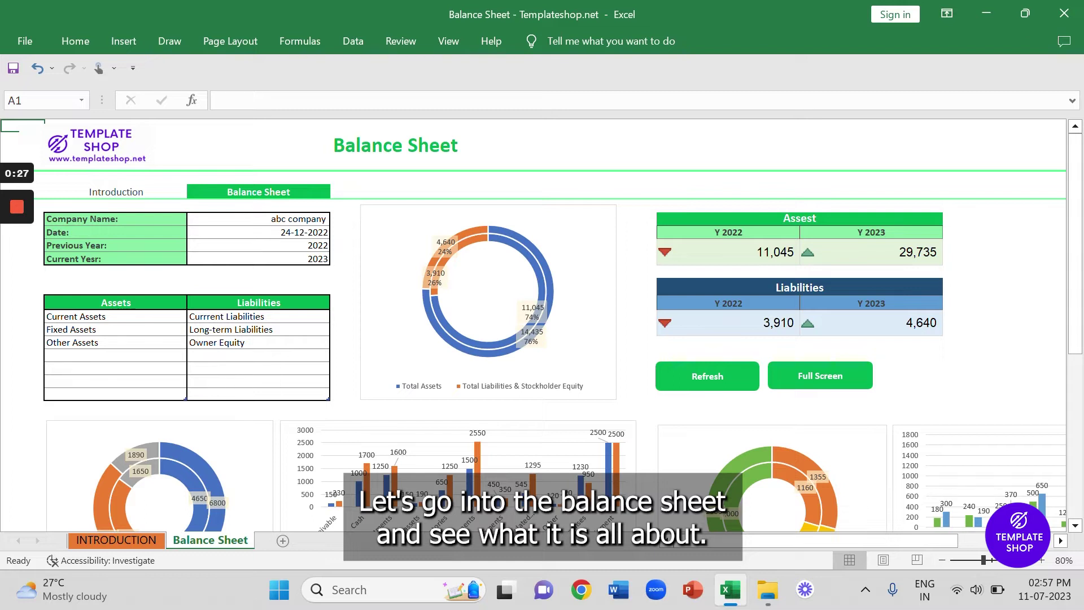
click(259, 219)
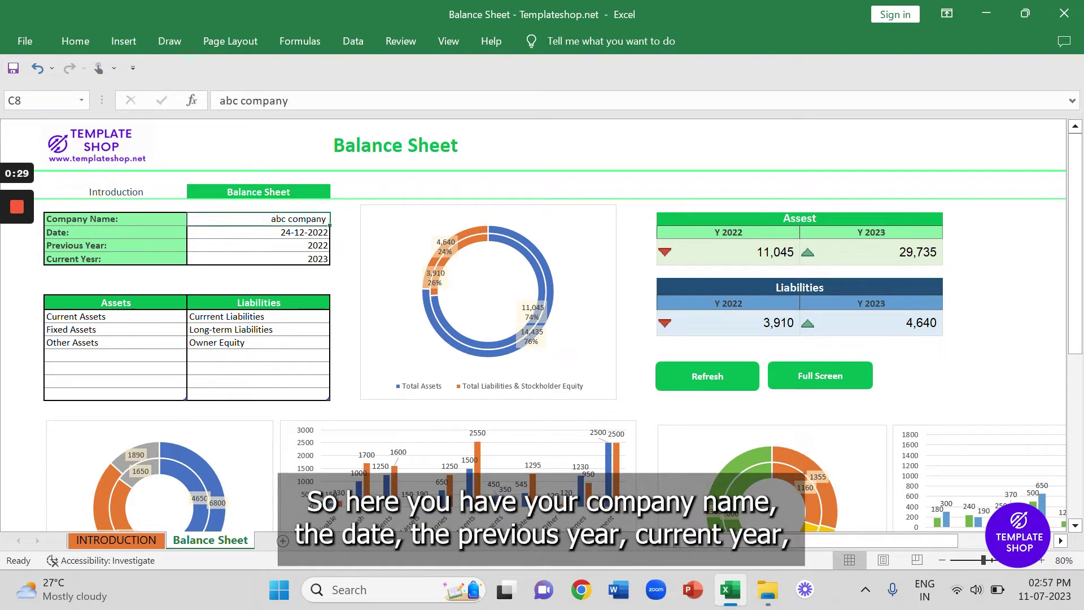
key(Down)
key(Down)
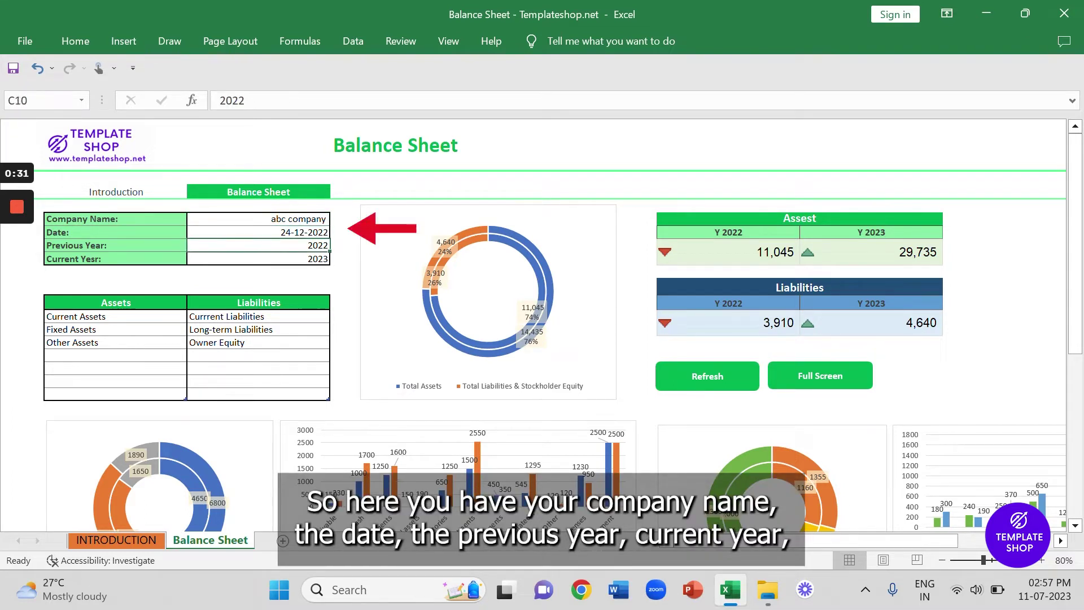
key(Down)
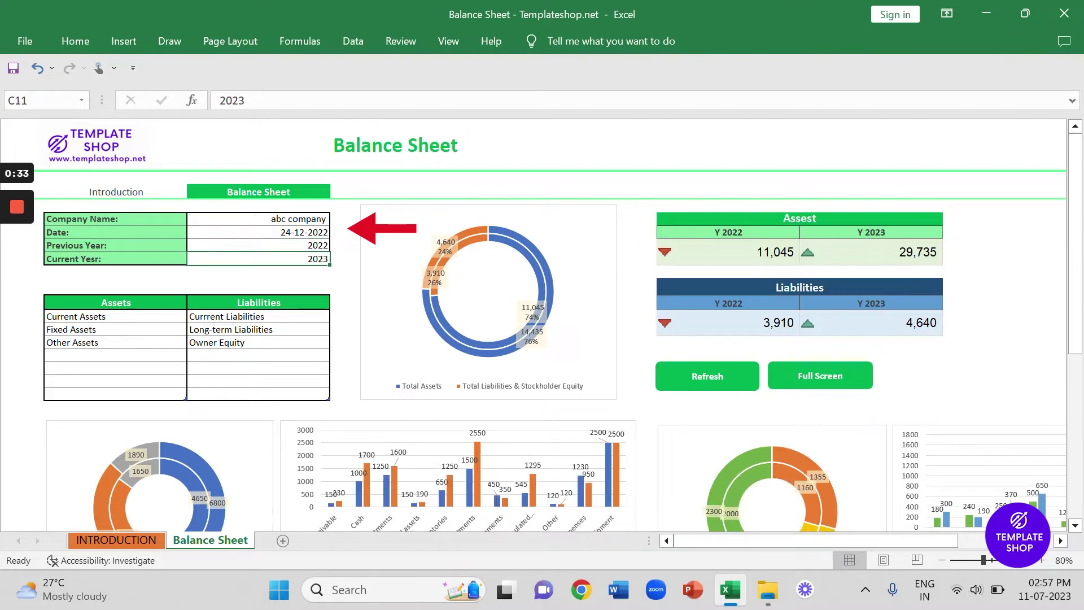
scroll(543, 326, down, 1)
click(116, 264)
click(259, 264)
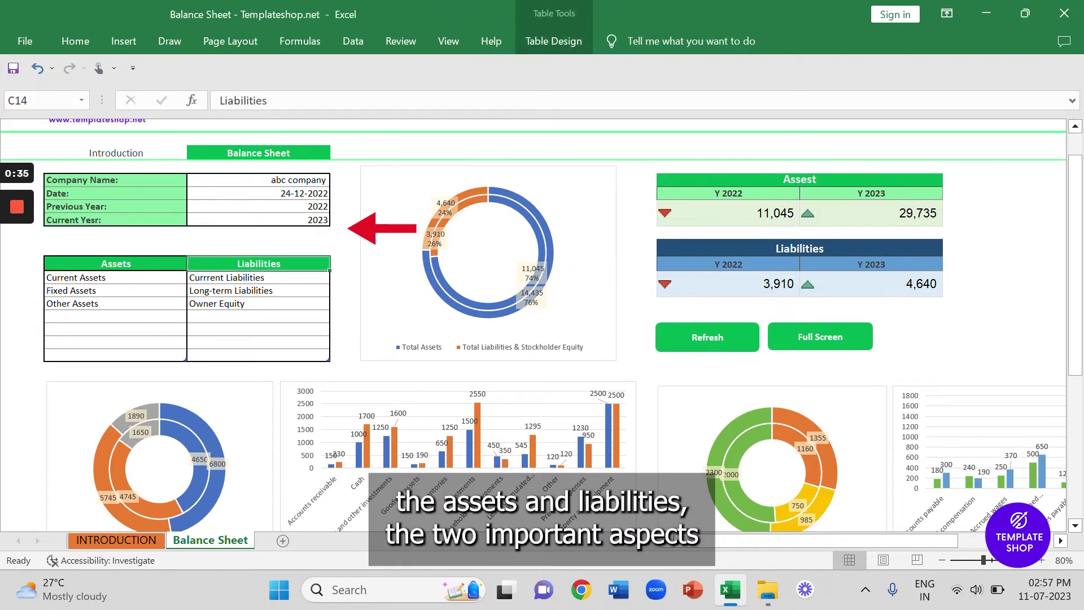
scroll(542, 343, down, 1)
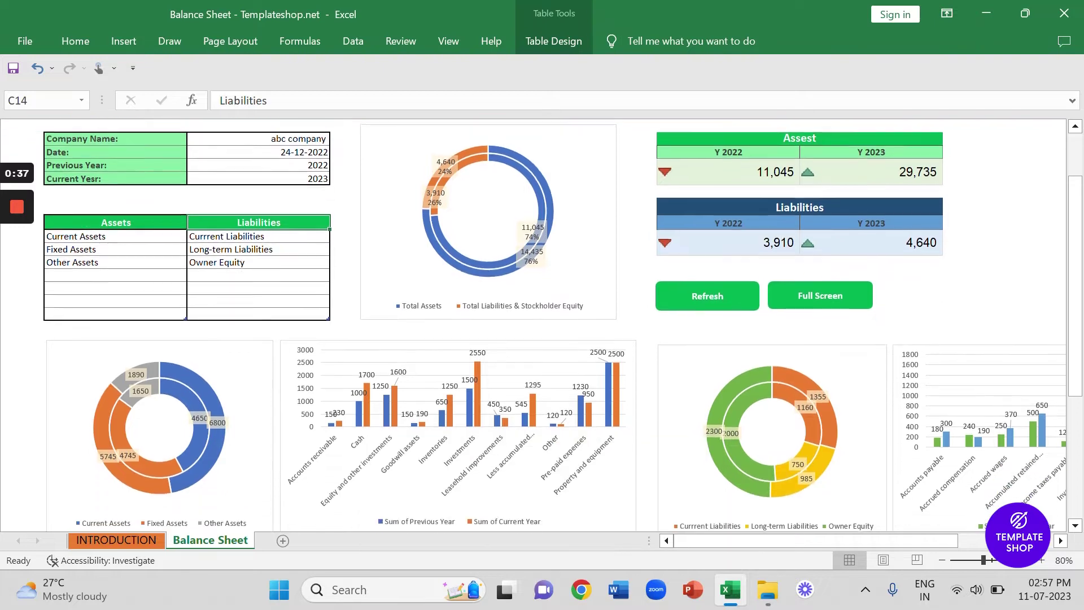
scroll(542, 327, down, 1)
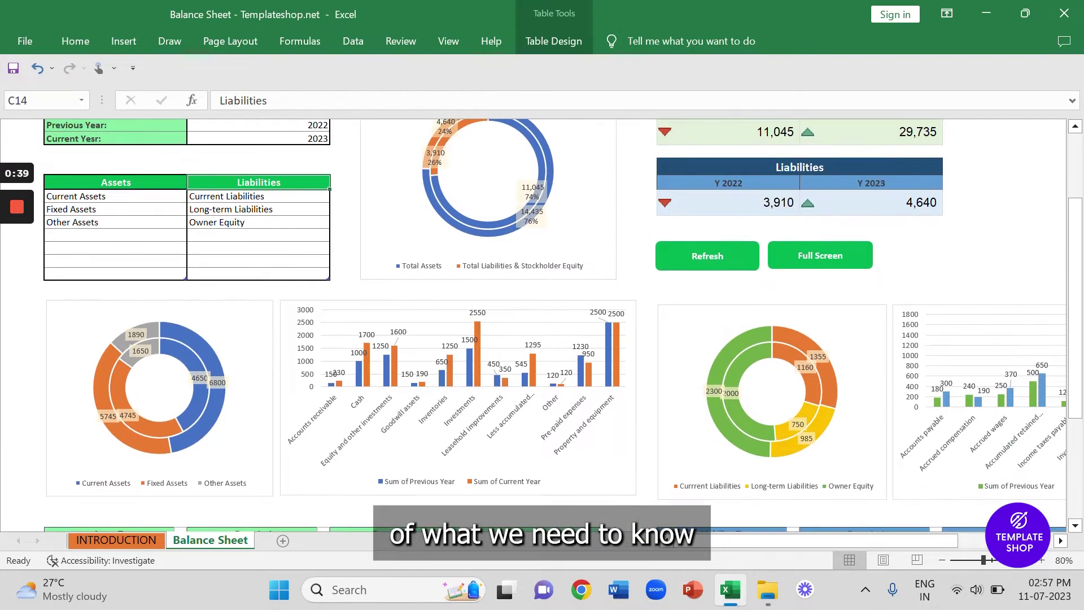
scroll(542, 326, down, 1)
scroll(542, 327, down, 1)
scroll(542, 327, down, 2)
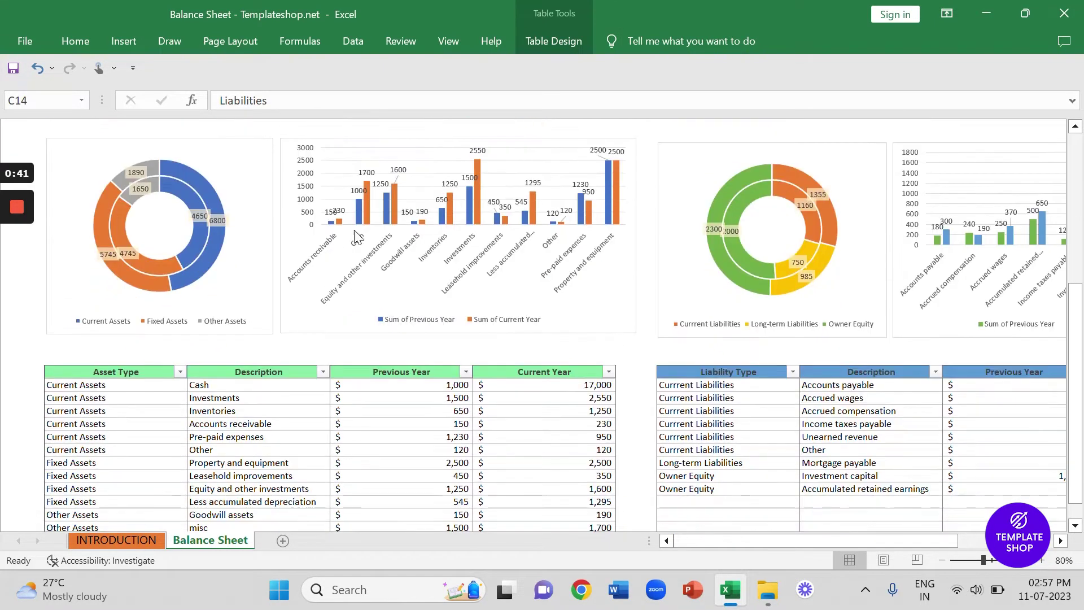
- Step across the assets table headers to Liability Type, then down to Accounts payable
click(116, 371)
key(Right)
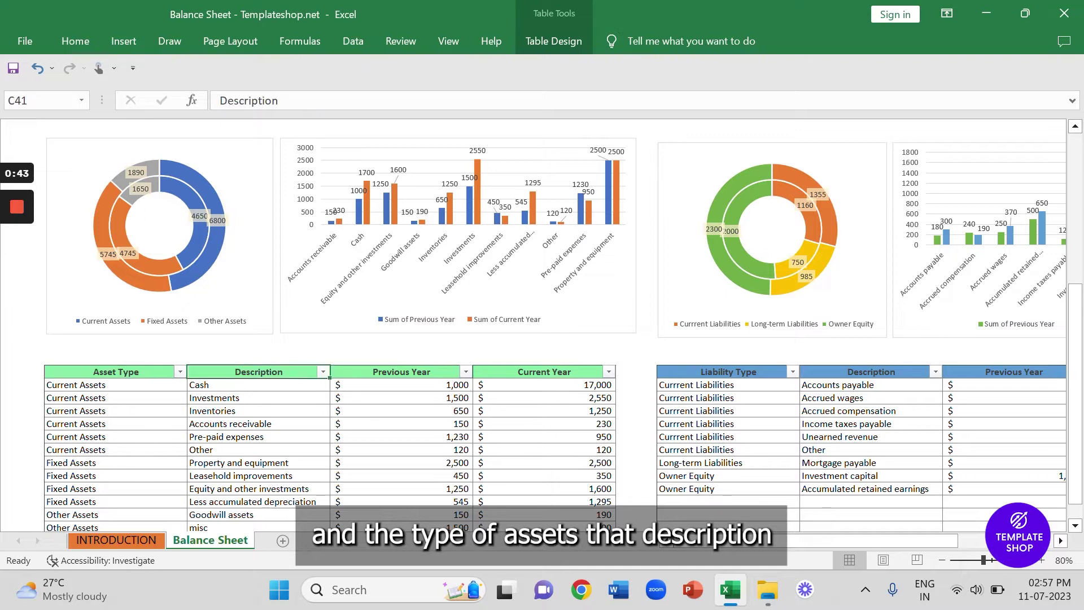
key(Right)
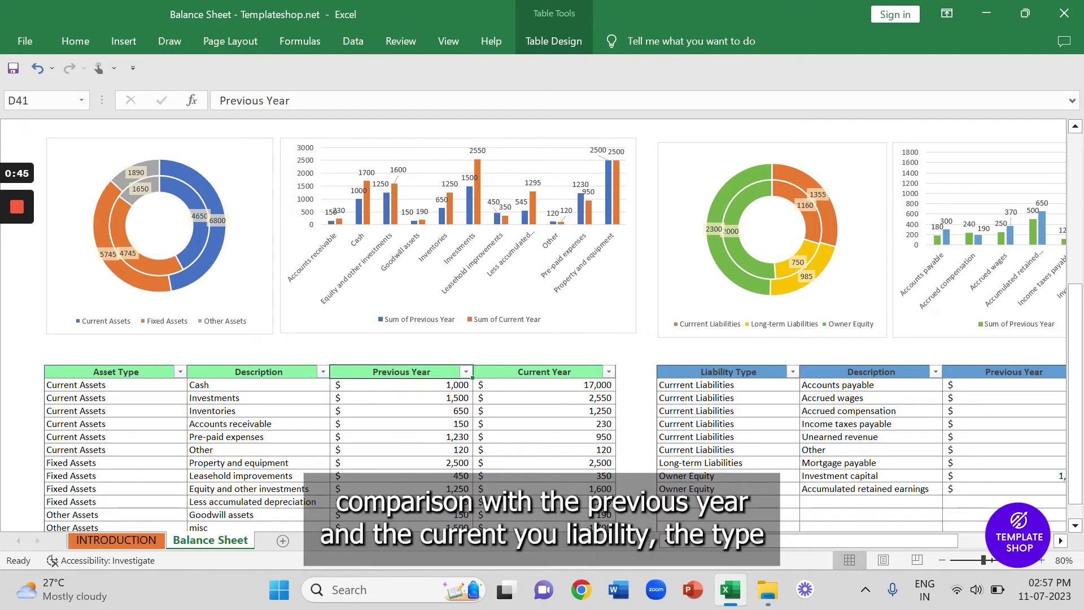
key(Right)
key(Right)
key(Right)
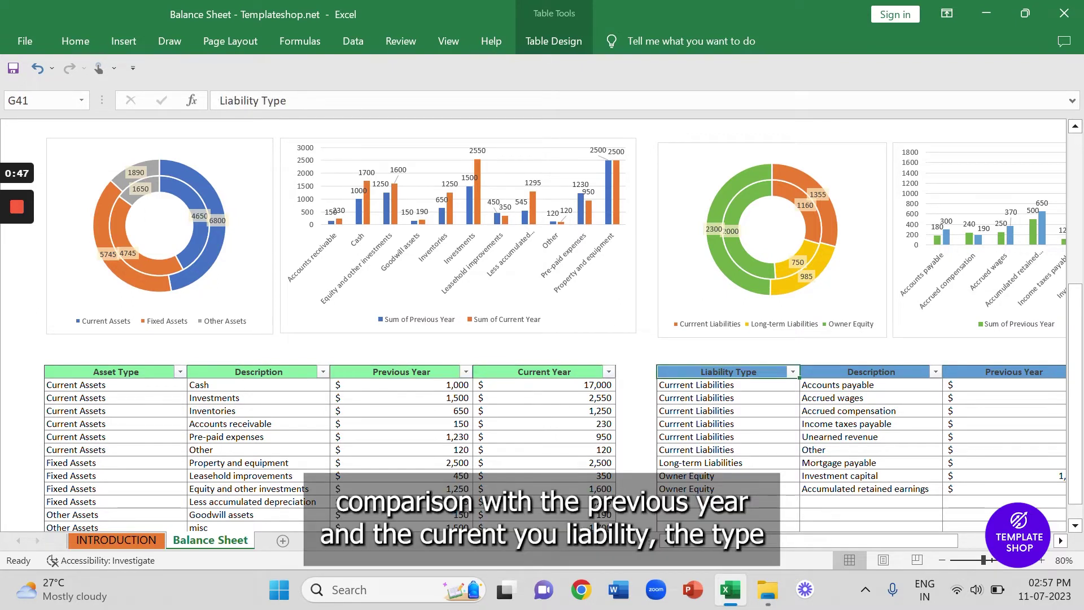
key(Right)
key(Down)
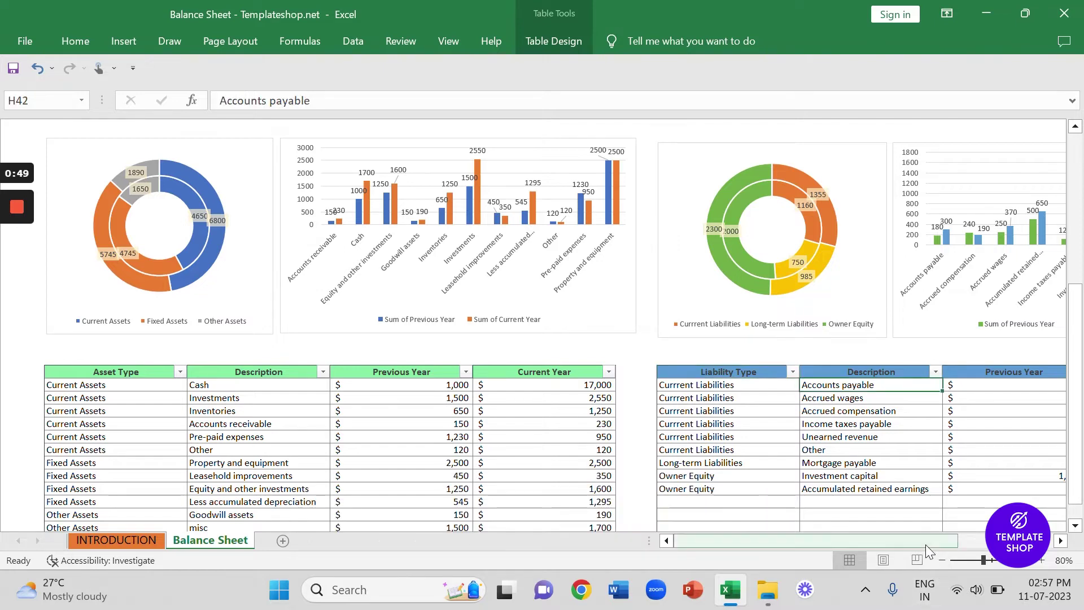
mouse_move(927, 542)
mouse_down()
mouse_move(983, 541)
mouse_move(902, 539)
mouse_up()
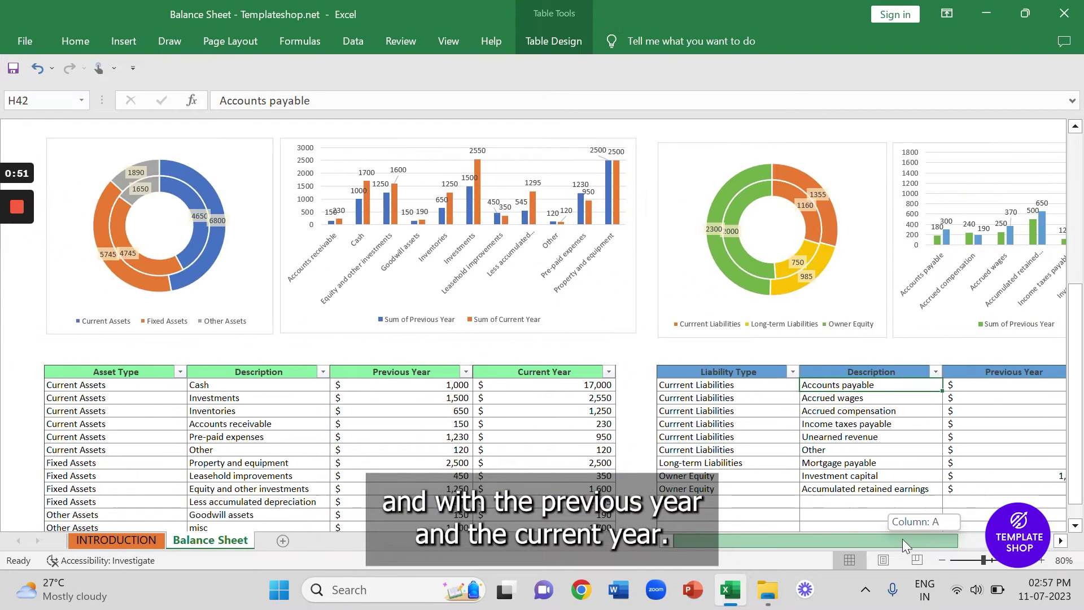
scroll(543, 322, up, 4)
scroll(542, 322, up, 3)
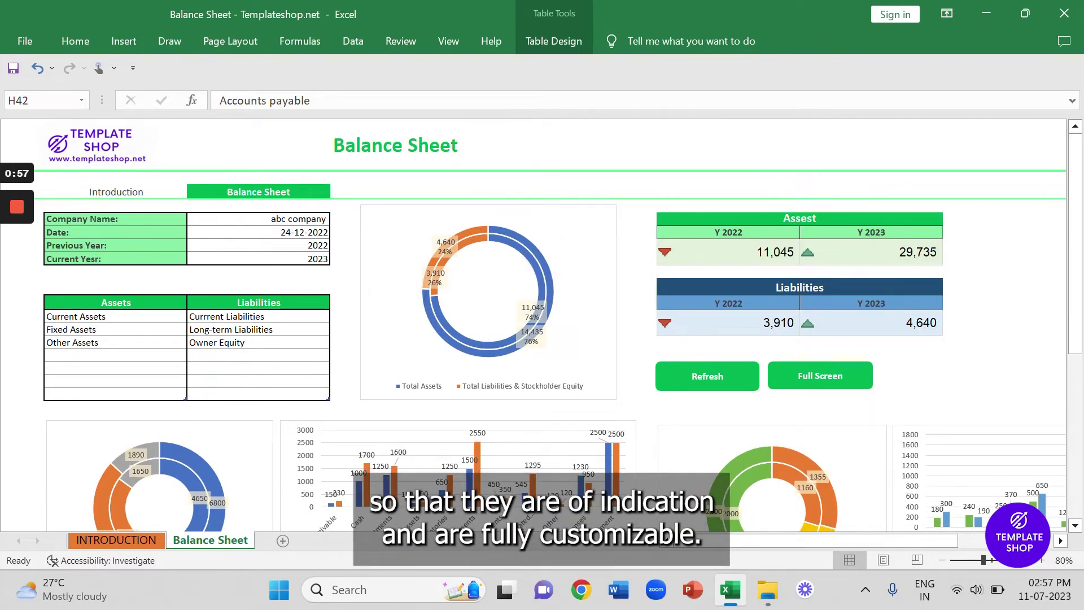
scroll(542, 324, down, 1)
scroll(543, 325, down, 1)
scroll(543, 324, down, 1)
scroll(543, 325, down, 1)
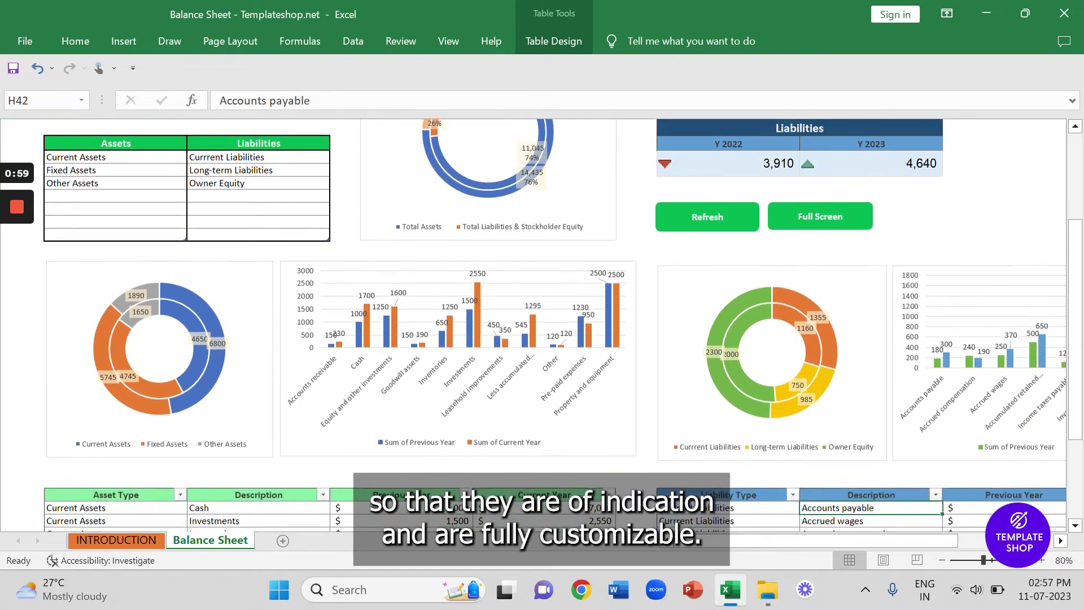
- Zoom out and set the previous-year Cash value to 10,000, making assets total 20,045
click(407, 507)
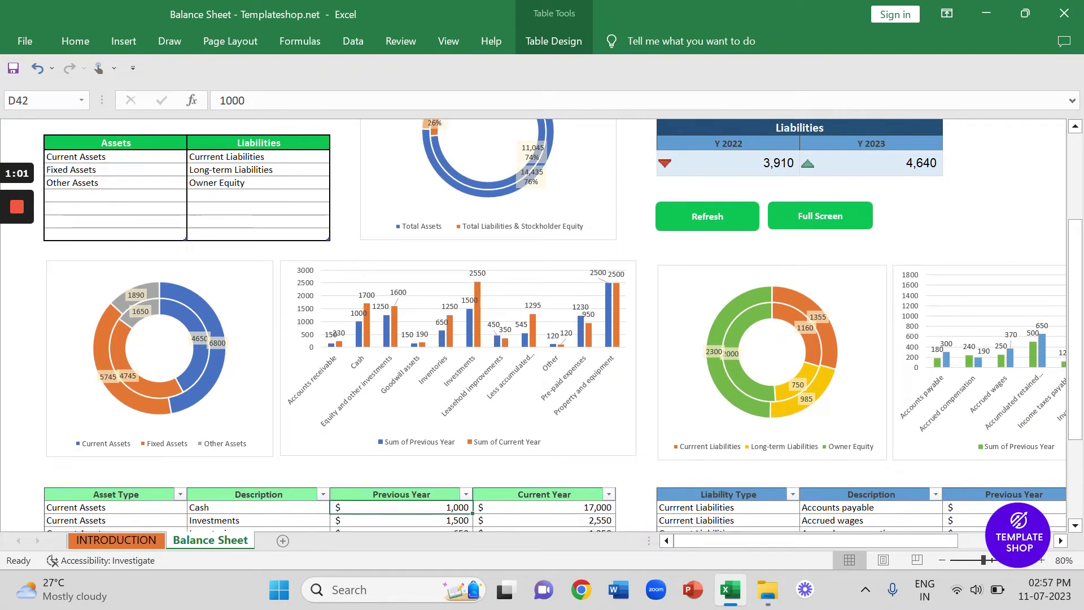
click(943, 560)
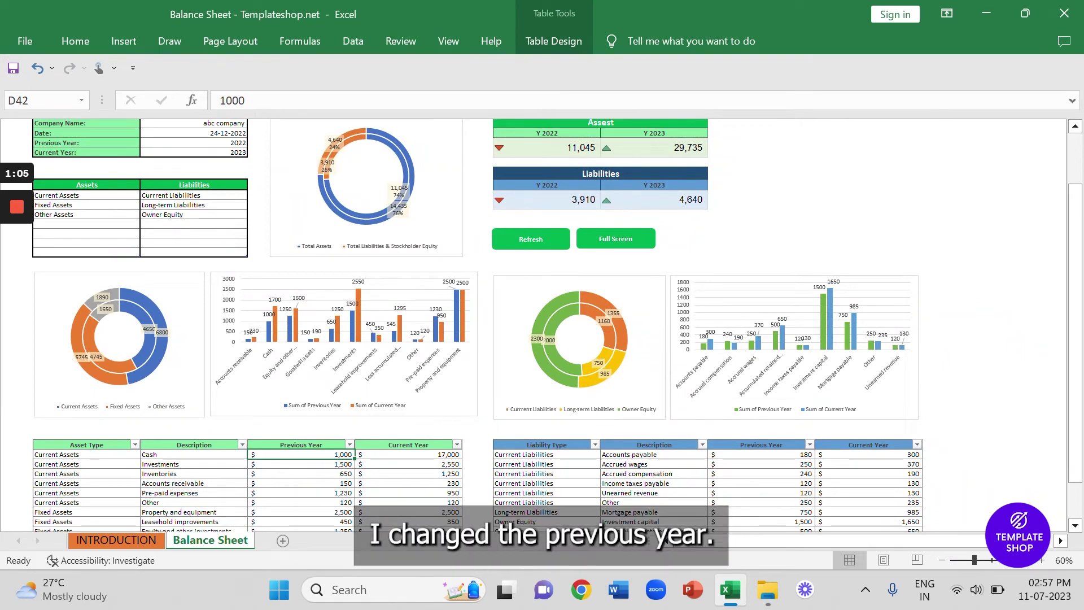
click(547, 147)
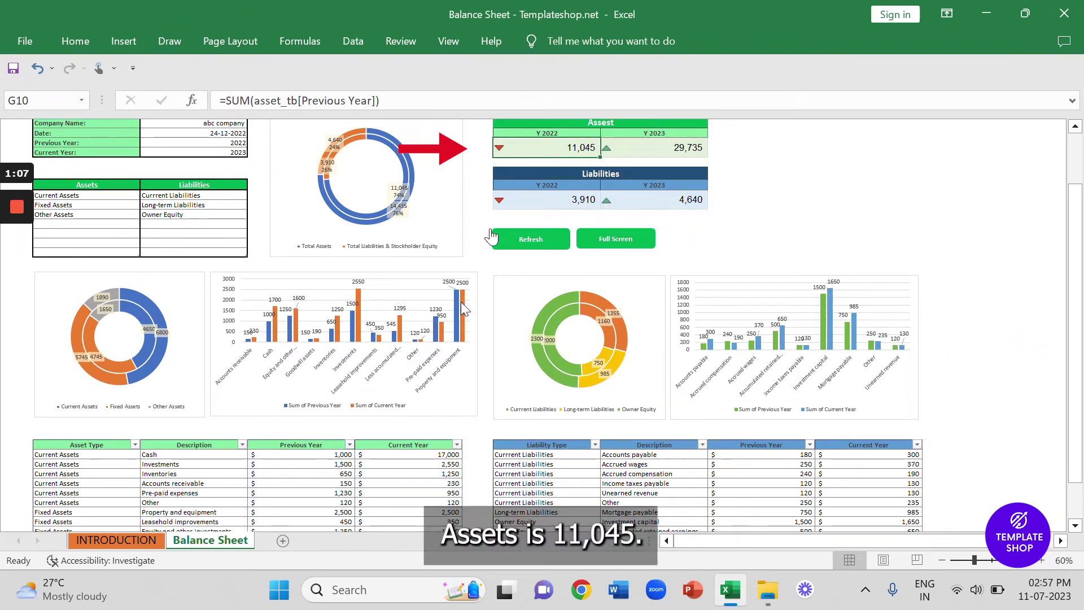
click(303, 454)
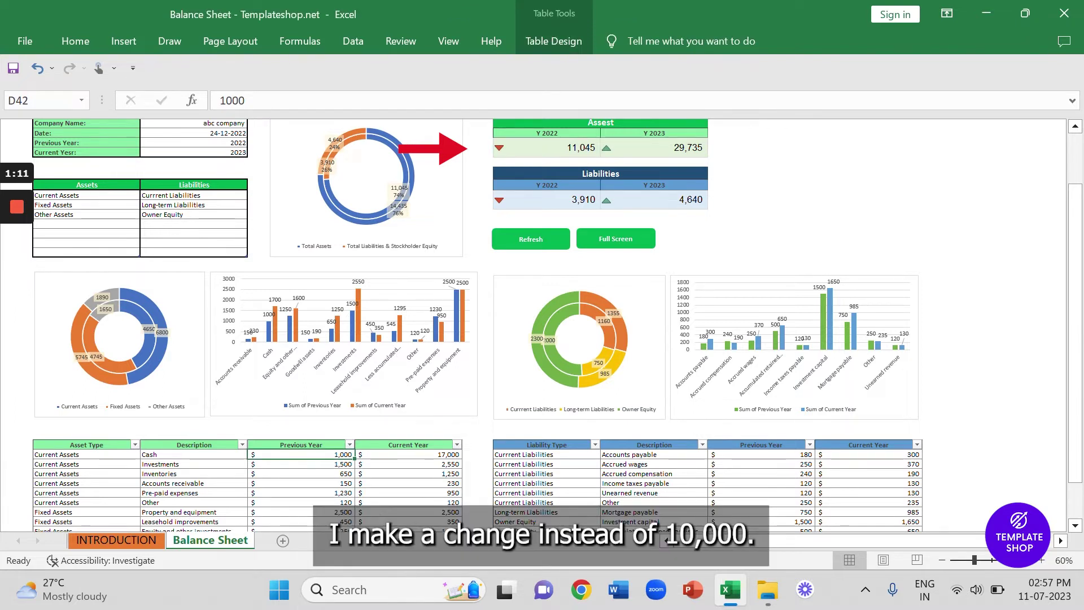
text(10000)
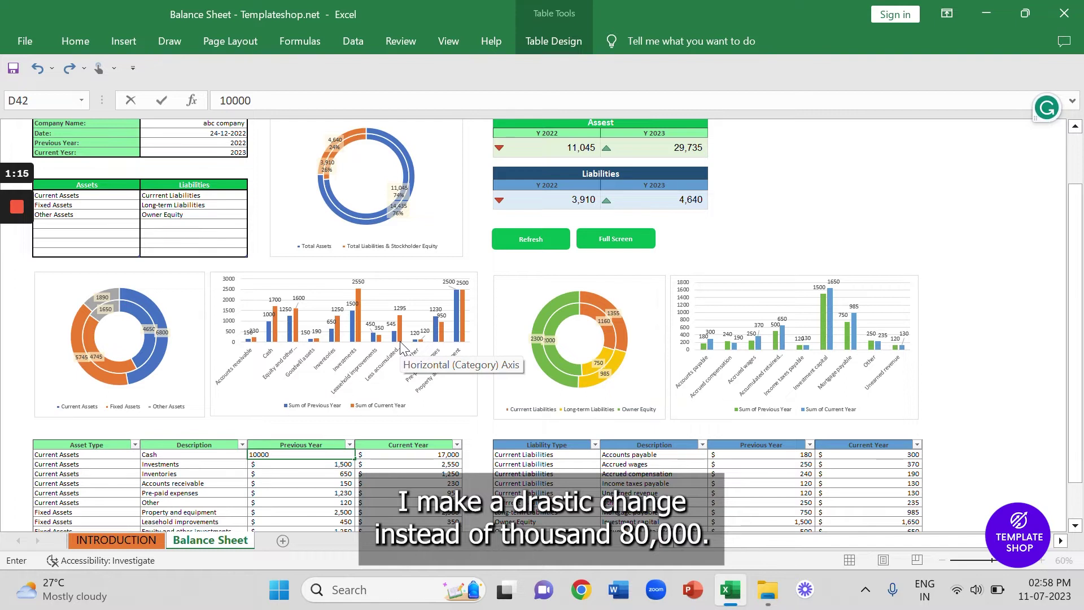
key(Return)
click(551, 147)
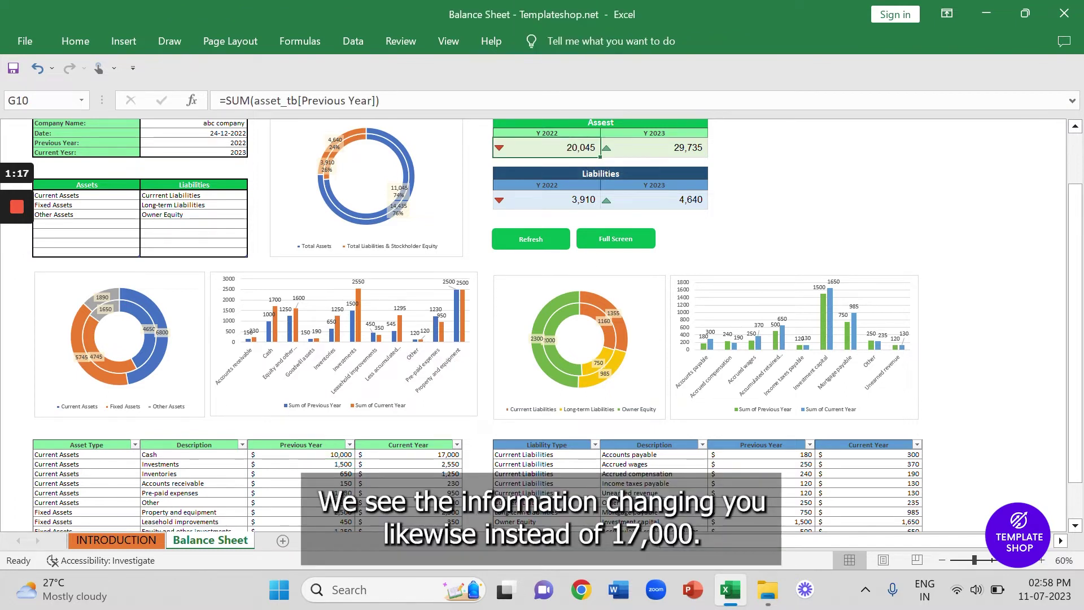
- Set the current-year Cash value to 1,700 and confirm assets total 14,435
click(409, 454)
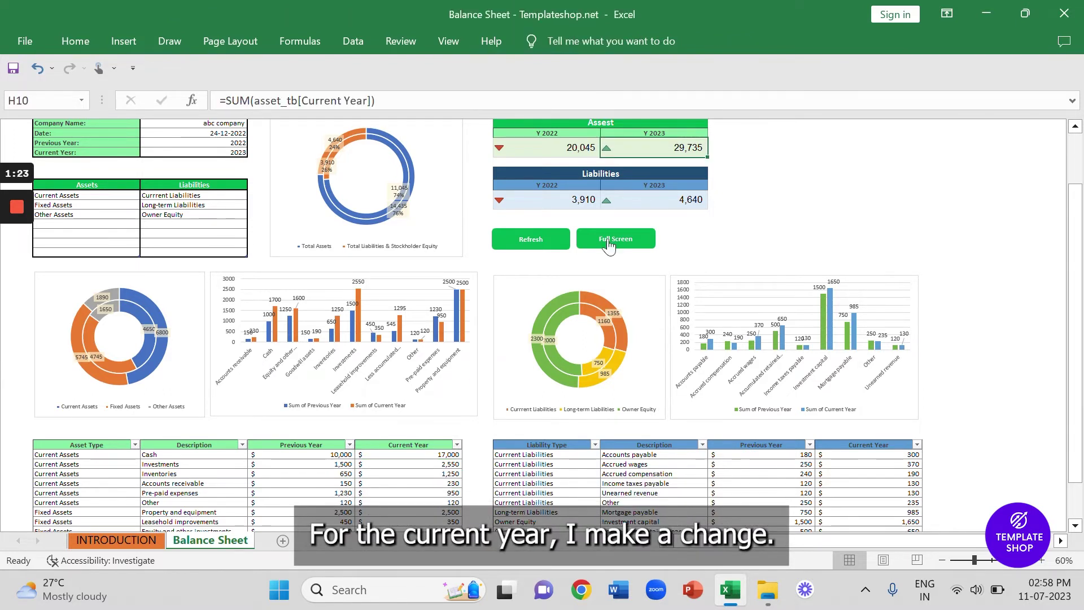
text(1700)
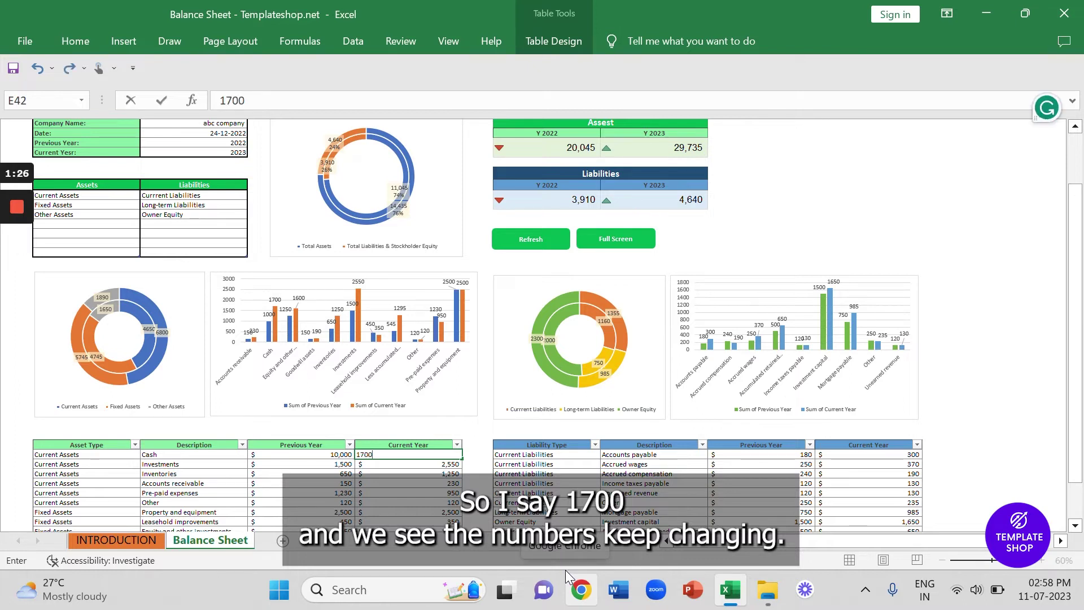
key(Return)
click(654, 148)
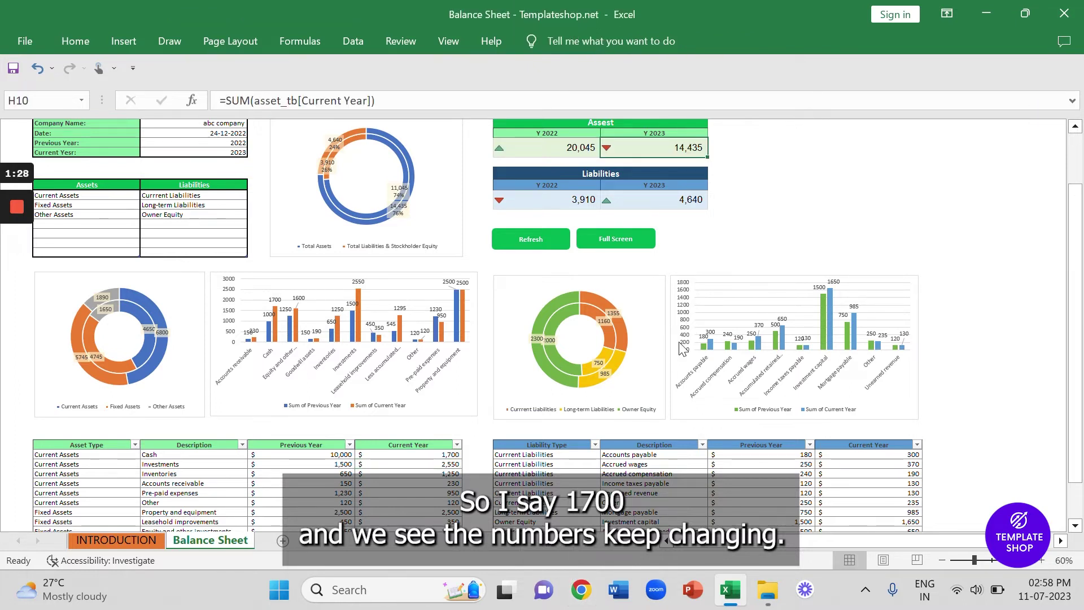
click(761, 454)
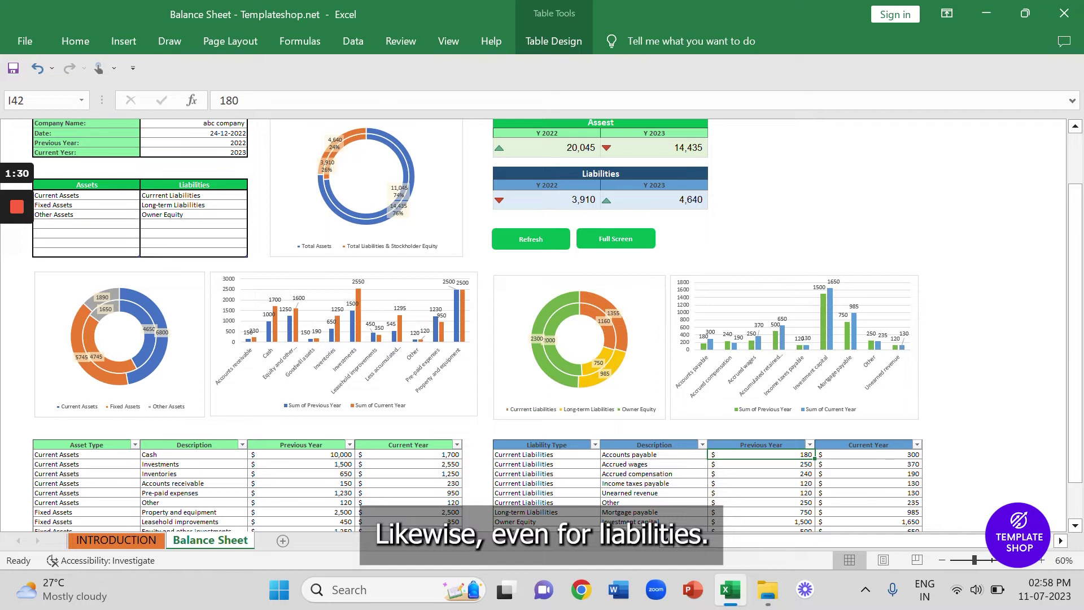
text(18000)
- Enter Accounts payable values 18,000 and 3, then check liability totals 21,730 and 4,343
key(Return)
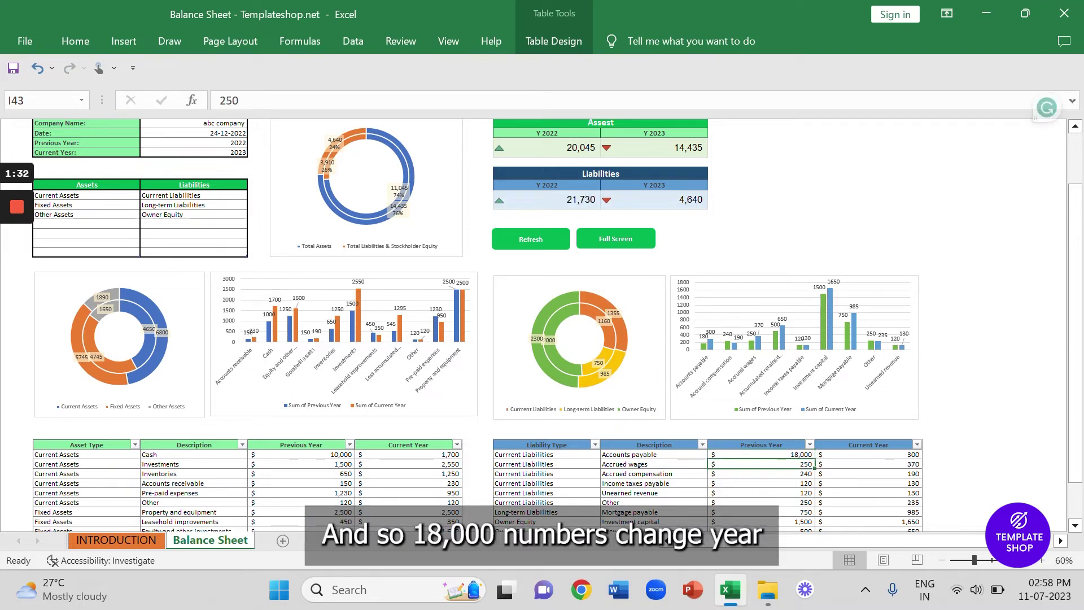
click(581, 199)
click(653, 199)
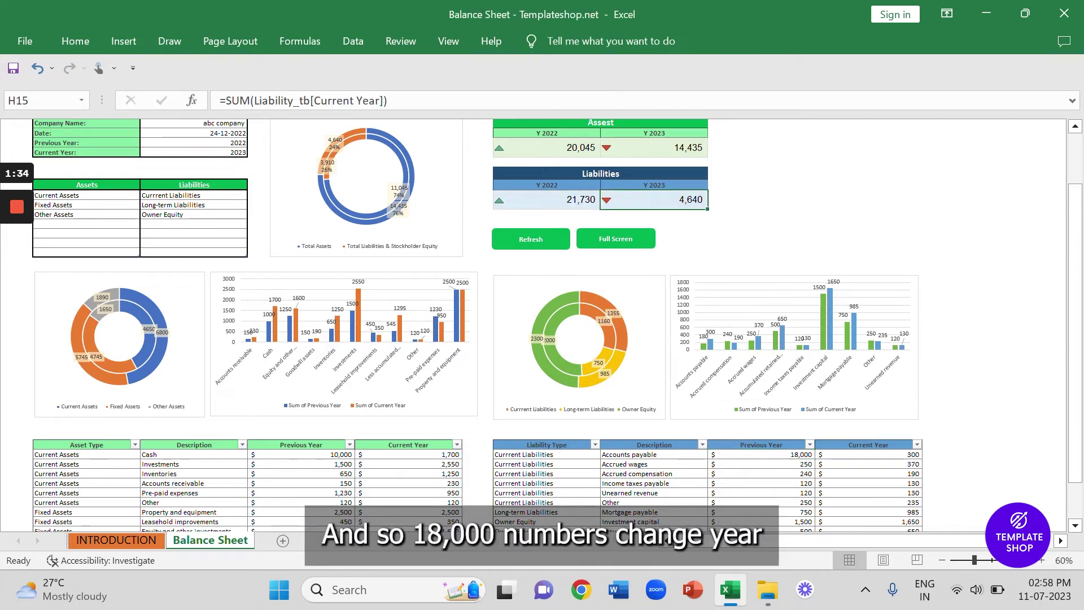
click(868, 455)
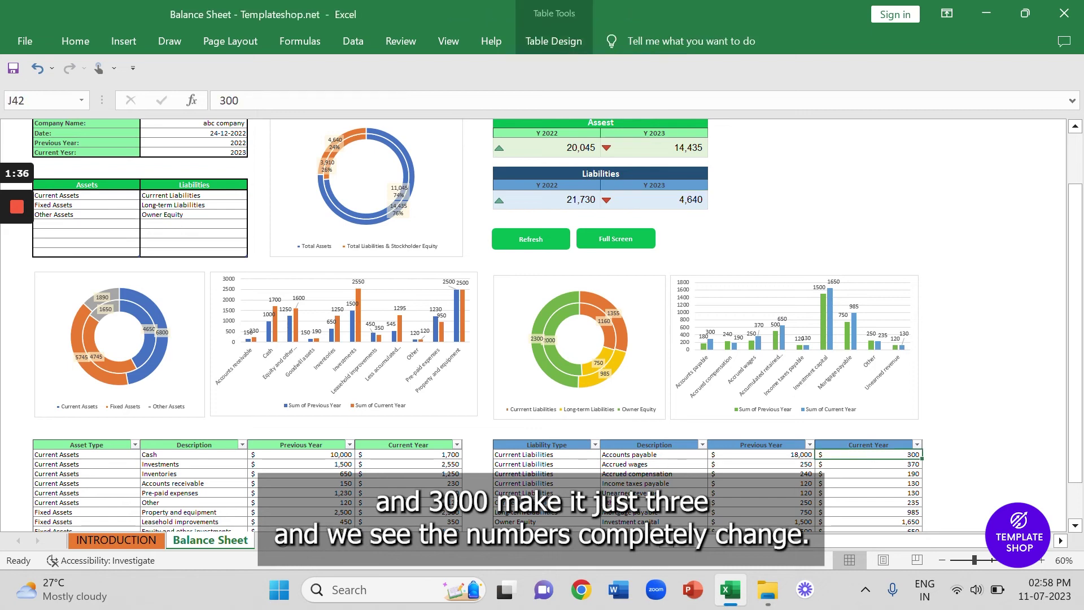
text(3)
key(Return)
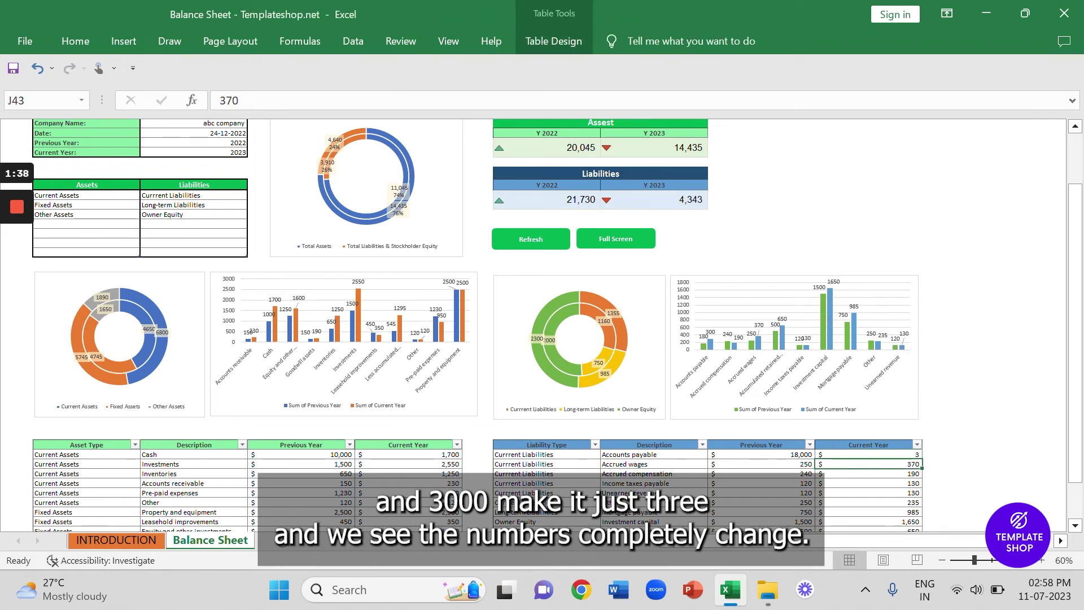
click(655, 199)
scroll(350, 312, up, 2)
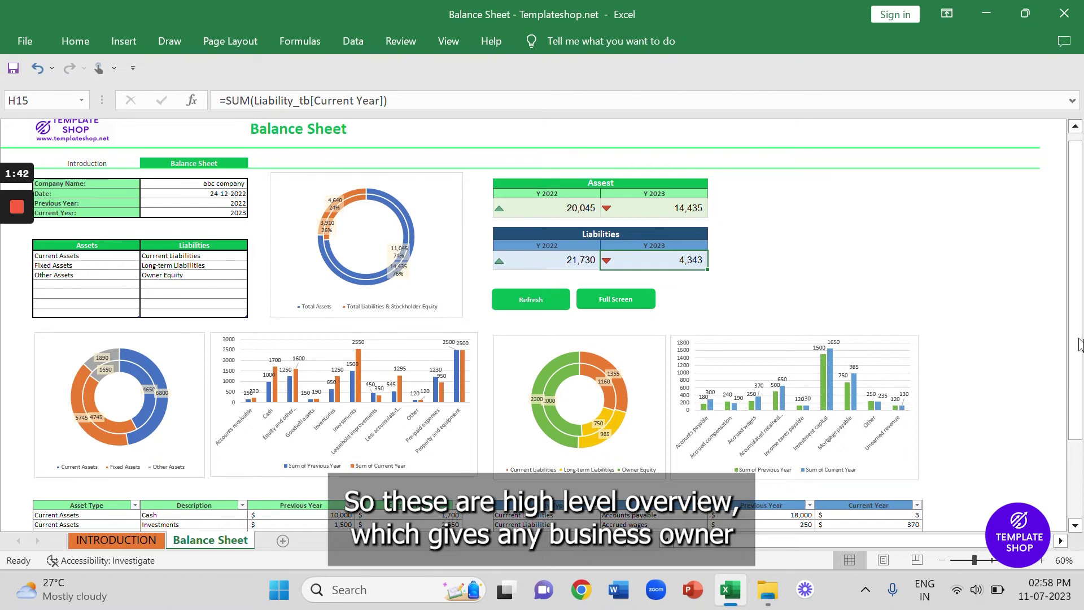
drag(1075, 343, 1075, 421)
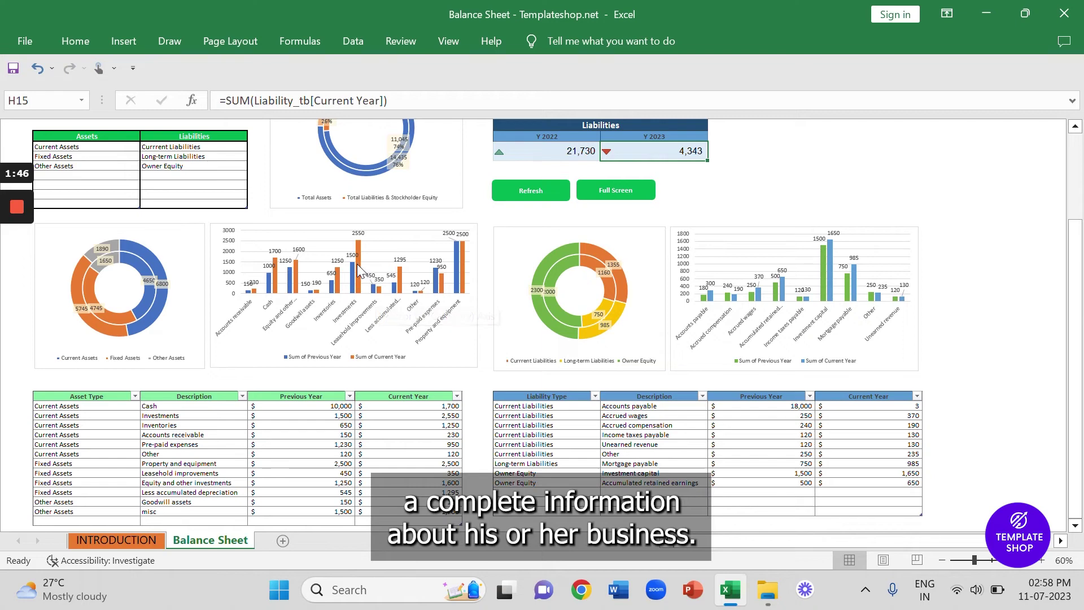
scroll(376, 299, up, 4)
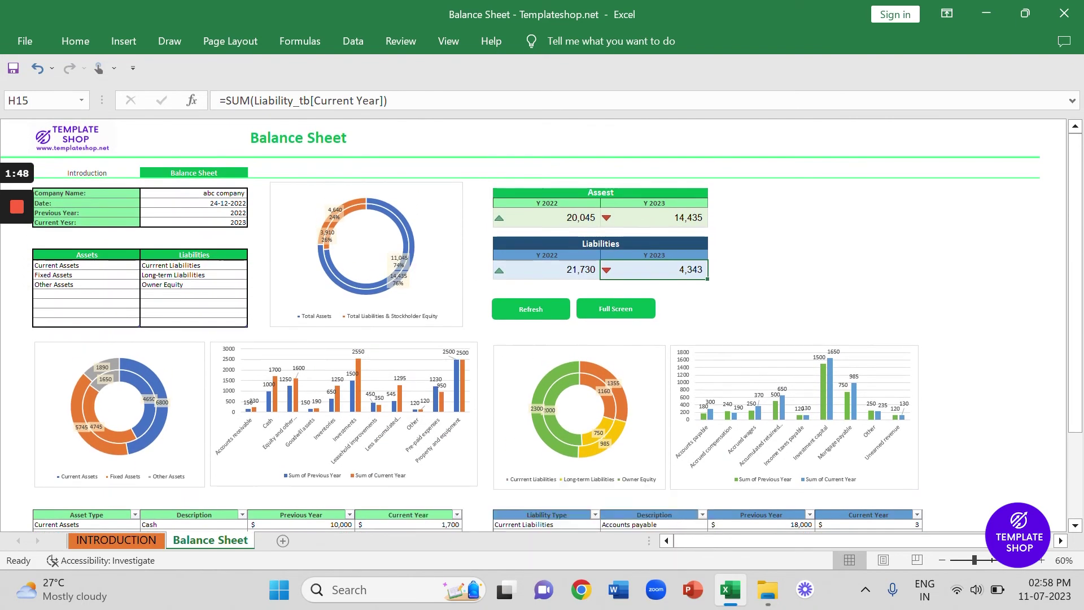